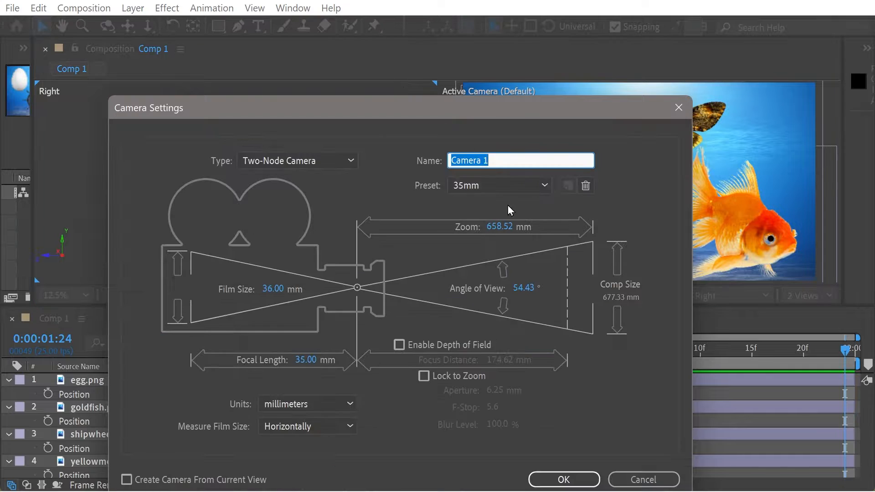
Step: Create a two-node camera named Camera 1 with the 35mm preset
click(552, 479)
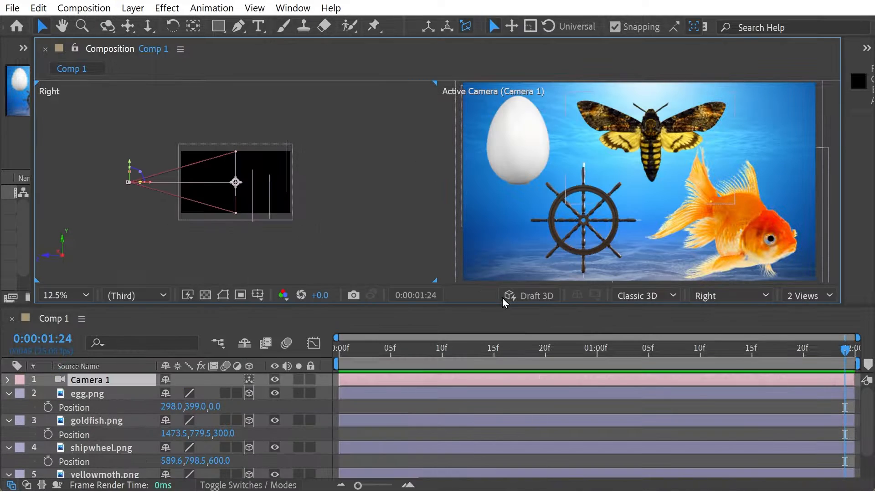
click(254, 8)
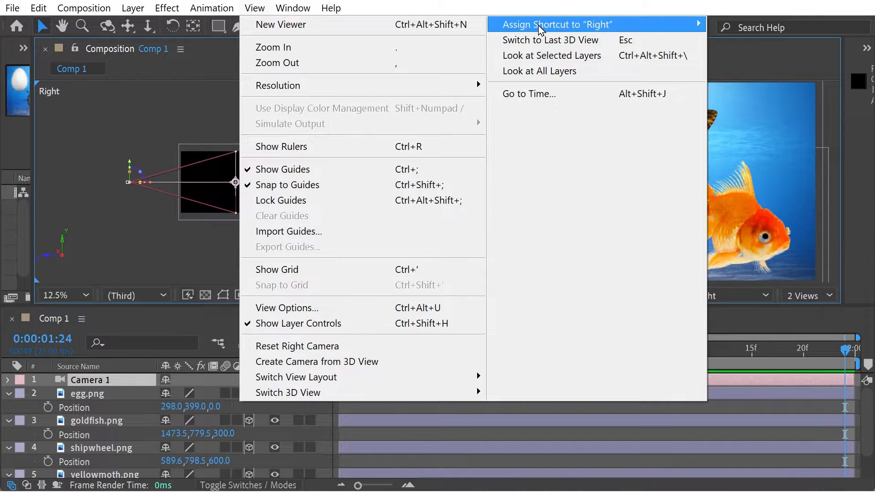
mouse_move(540, 29)
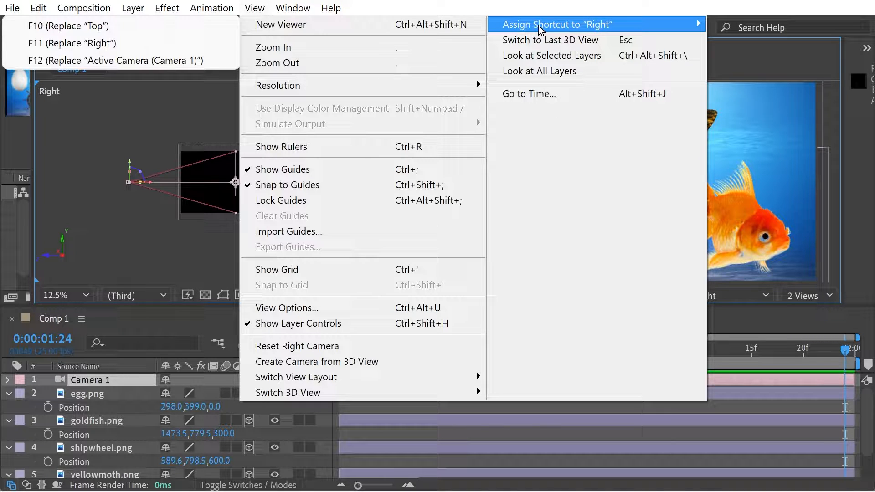
click(497, 7)
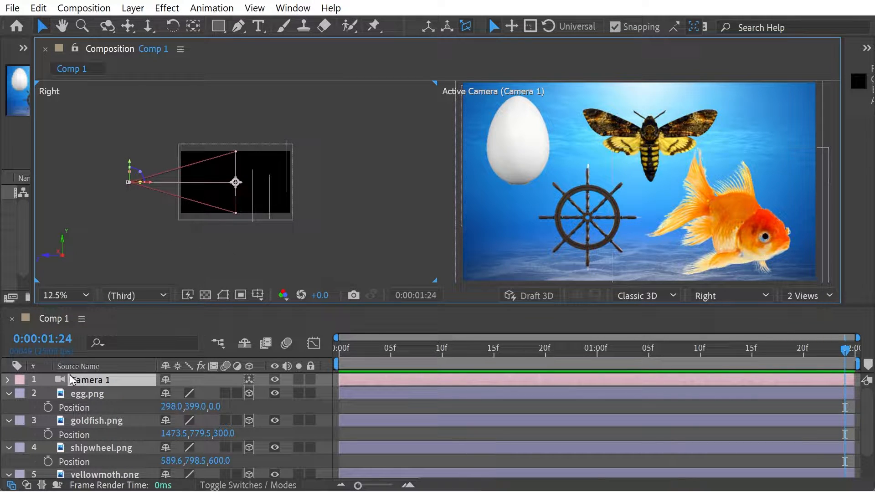
Step: Reveal Camera 1's Position and Point of Interest, and move the point of interest onto the goldfish at 1473.5, 779.5, 300
key(p)
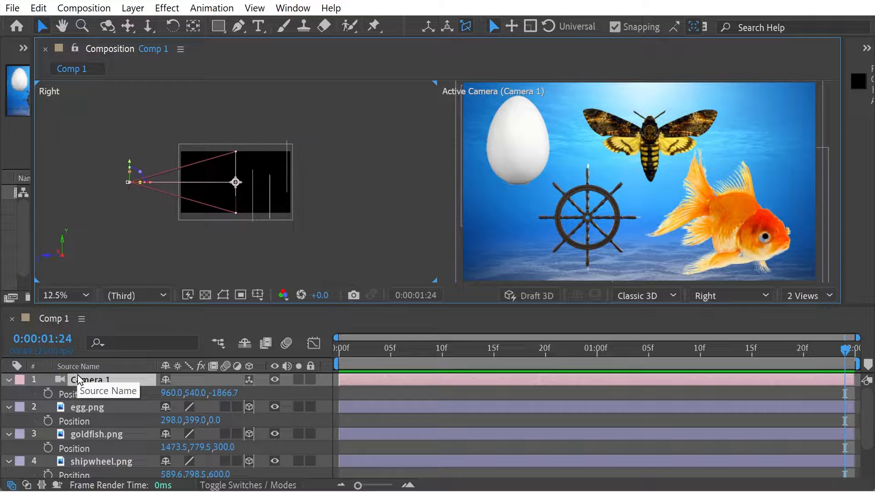
key(shift+a)
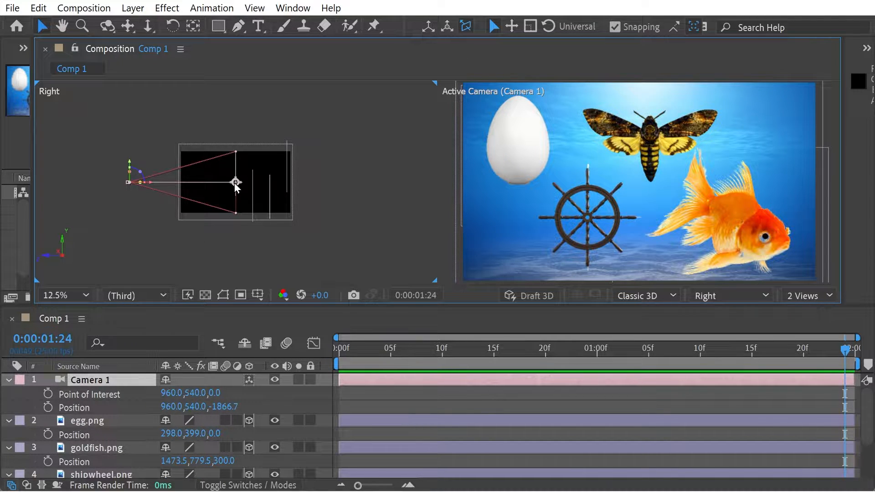
drag(235, 187, 256, 199)
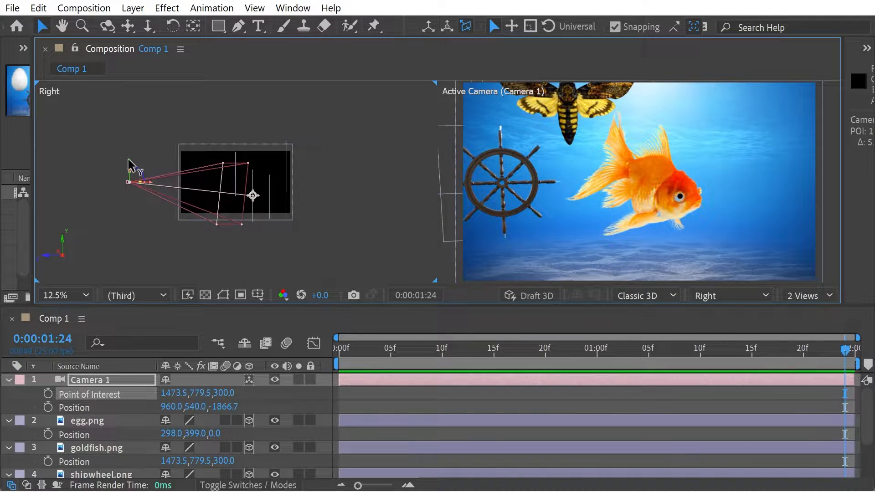
Step: In the Right view, place Camera 1 at about 960, -748, -2971 and its point of interest at about 1473.5, 1547.5, 3284
drag(129, 160, 89, 121)
click(118, 193)
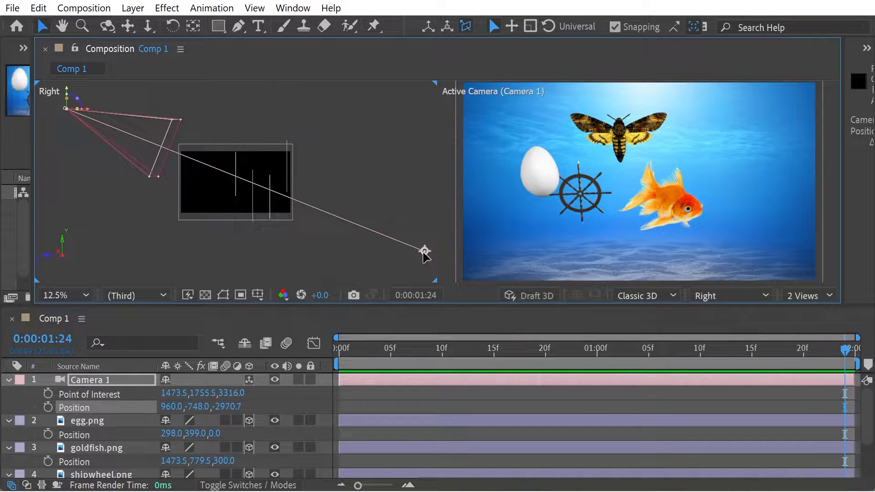
mouse_move(423, 252)
mouse_down()
mouse_move(427, 236)
mouse_move(425, 260)
mouse_move(438, 229)
mouse_move(422, 238)
mouse_up()
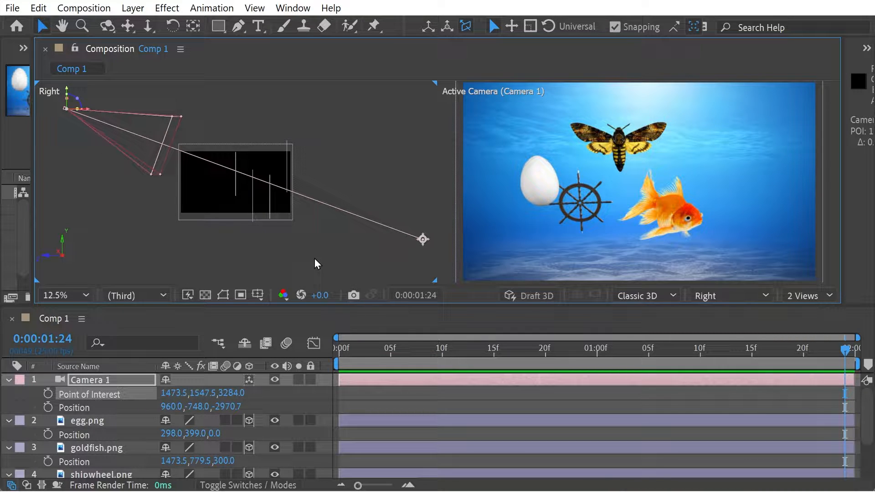
Step: Switch to the Top view at 6.25% magnification and move Camera 1 to about 0, -748, -2171
key(Escape)
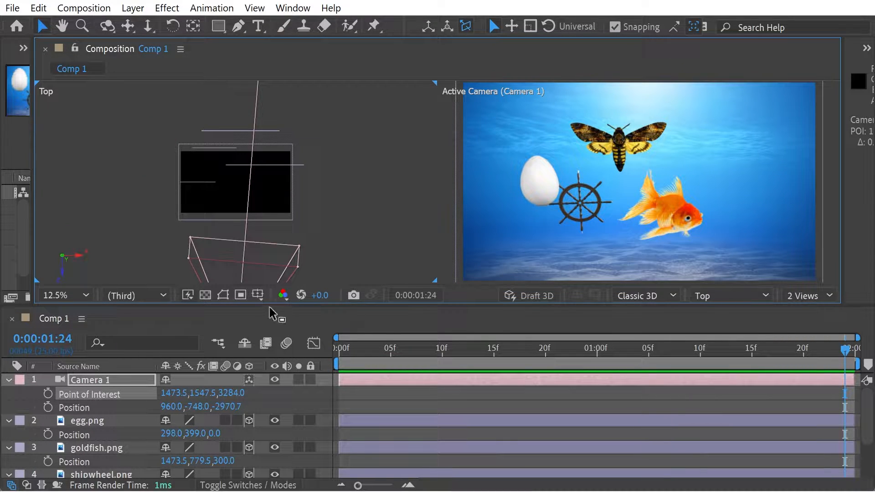
click(82, 299)
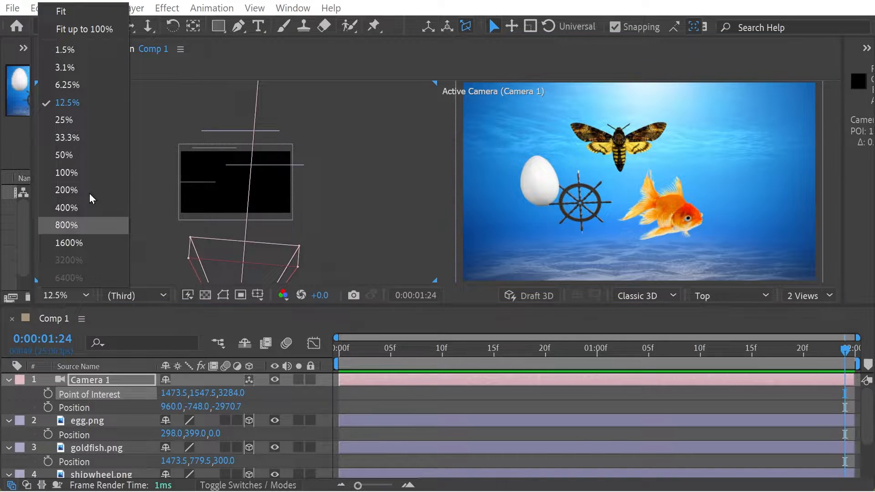
click(70, 90)
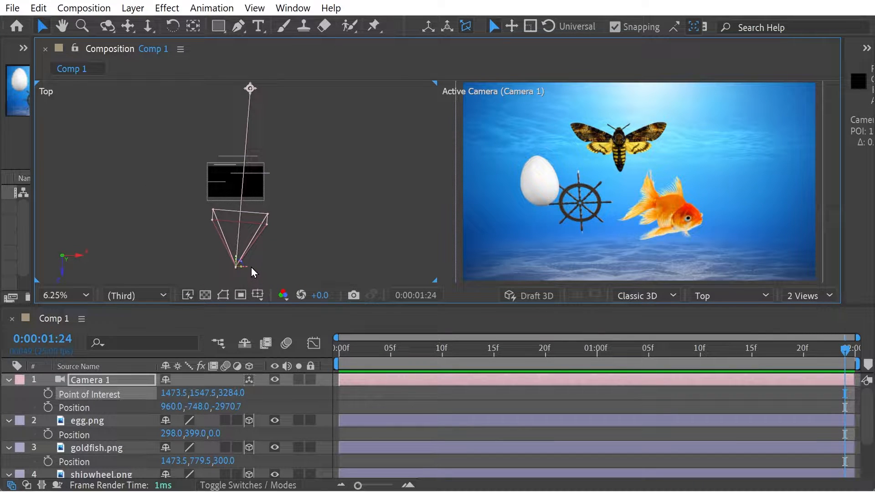
drag(245, 267, 212, 236)
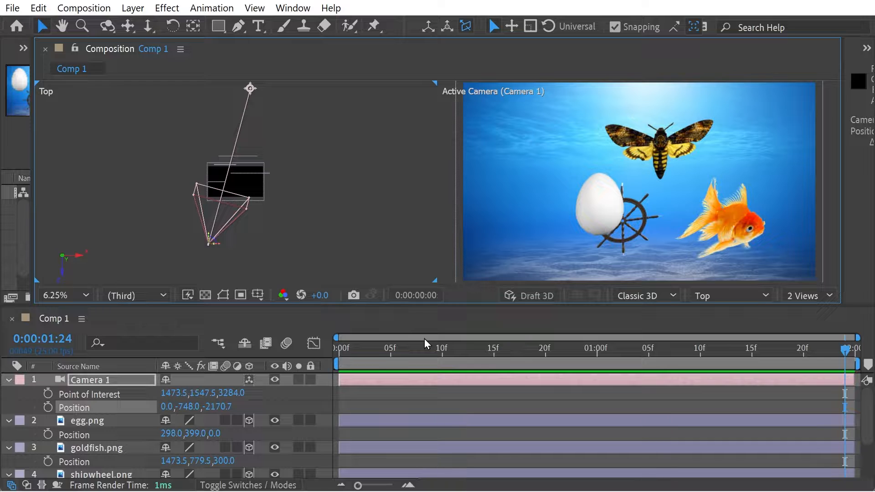
Step: Add starting keyframes for Camera 1's Point of Interest and Position at 0:00:00:00
key(Home)
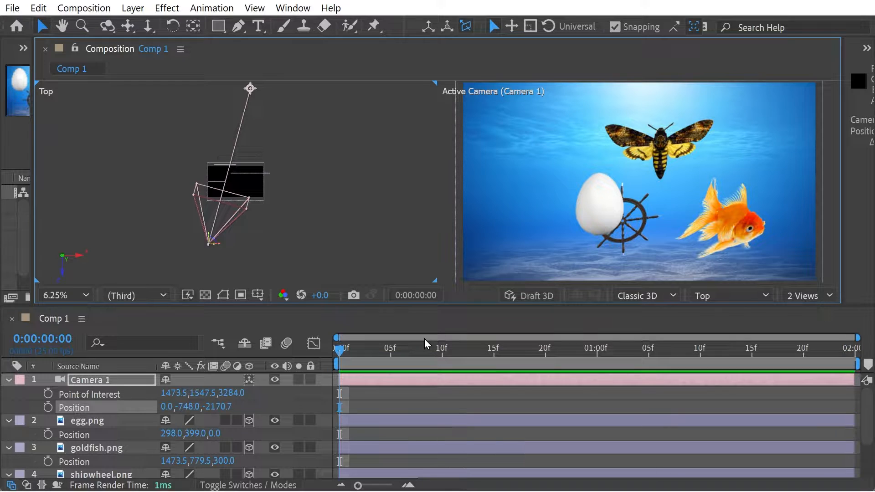
click(48, 394)
click(48, 407)
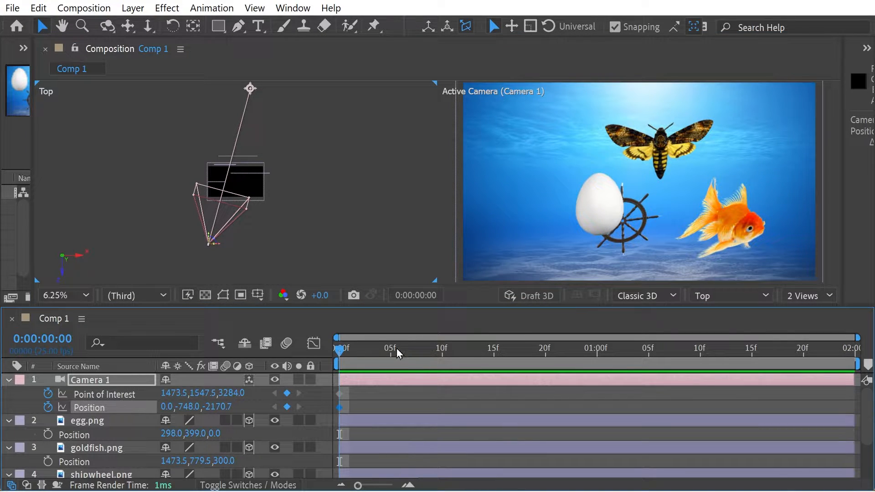
Step: At 0:00:01:24, copy the shipwheel.png Position value and paste it into Camera 1's Point of Interest
click(841, 347)
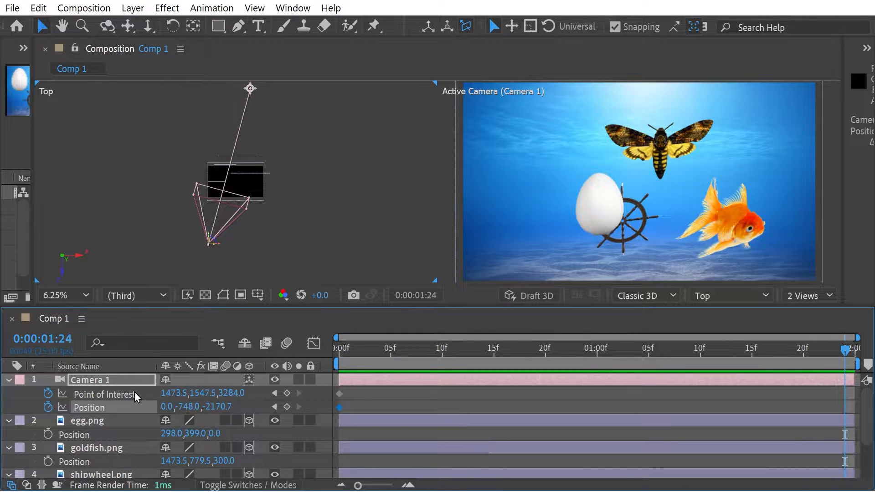
scroll(104, 461, down, 3)
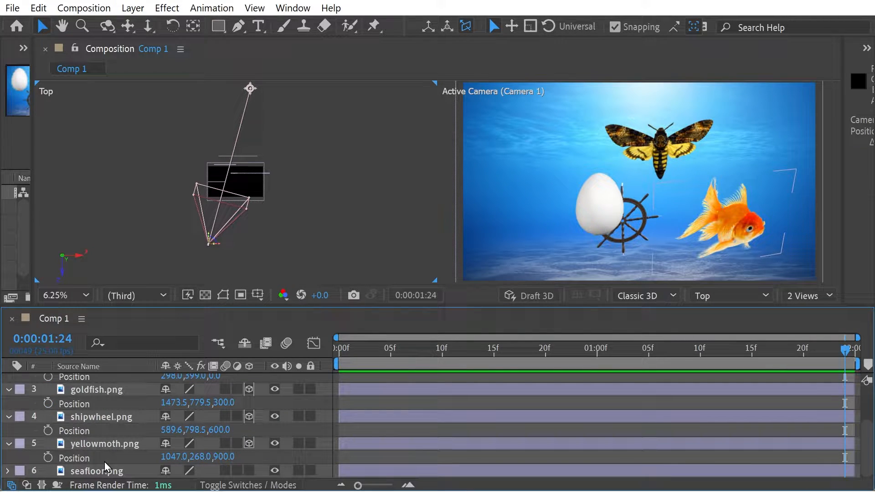
click(86, 438)
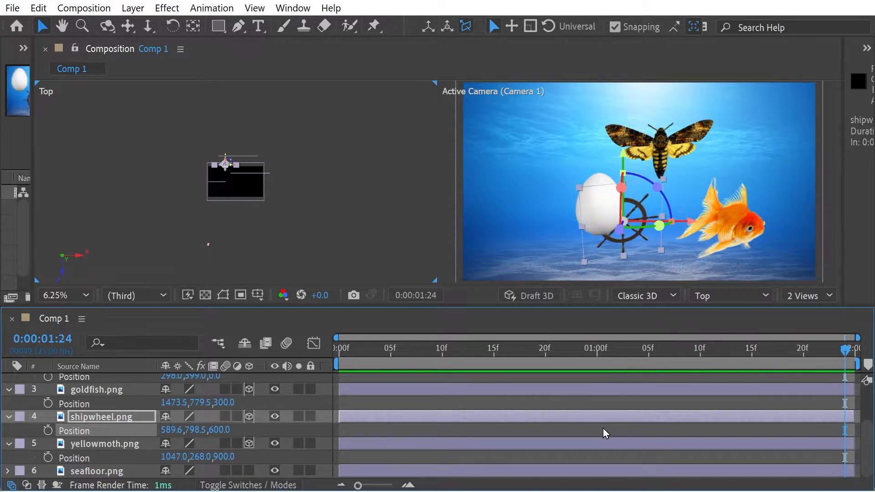
scroll(605, 432, up, 3)
drag(526, 355, 846, 351)
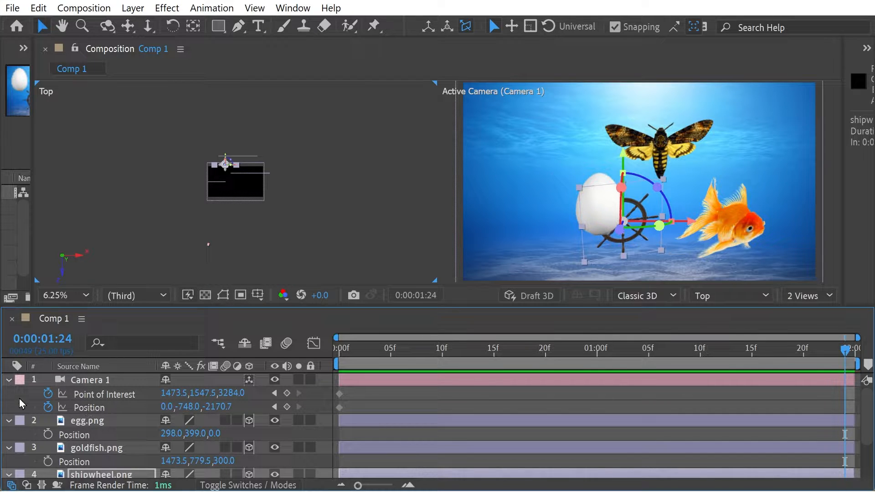
click(114, 396)
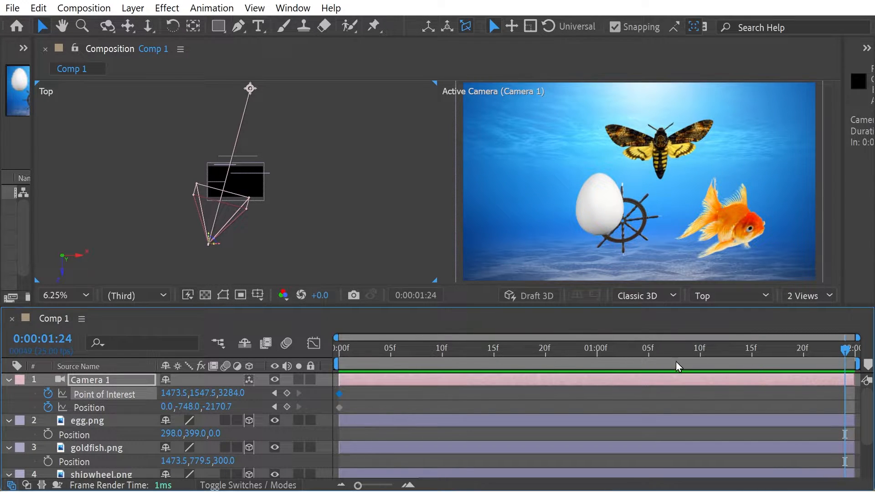
key(ctrl+v)
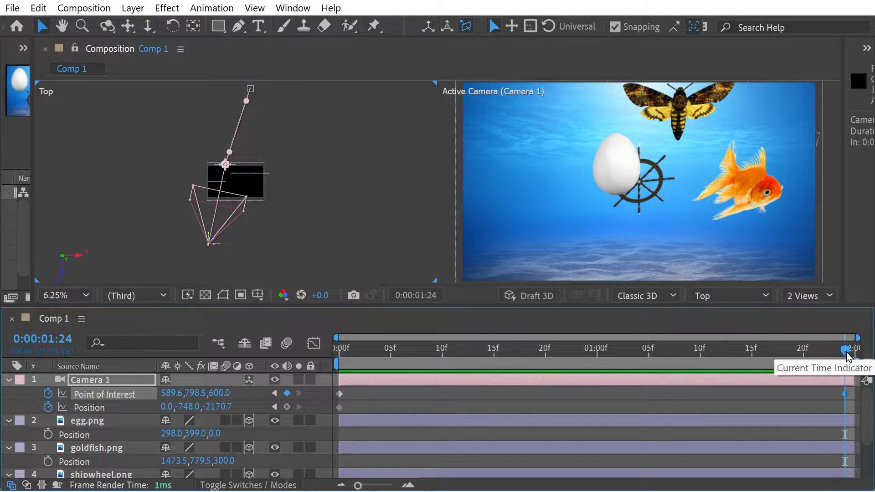
Step: Scrub from the first frame to 0:00:01:24 to review the point of interest animation
drag(845, 351, 337, 350)
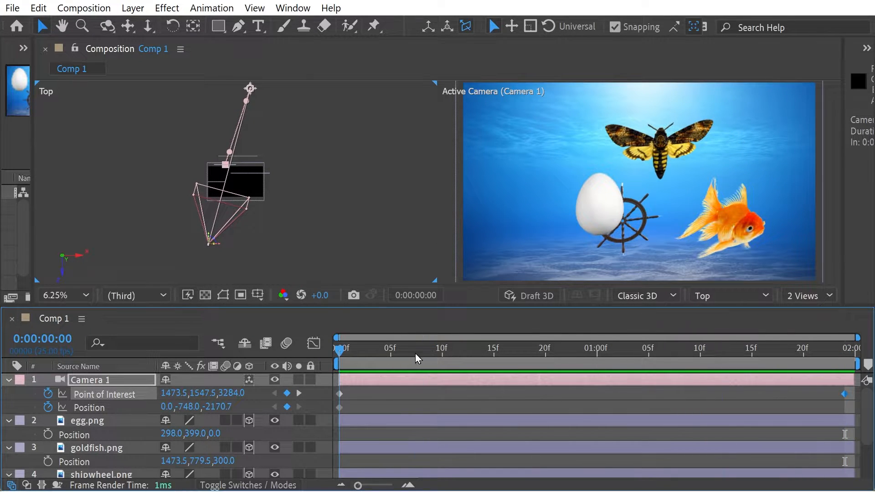
drag(415, 354, 868, 376)
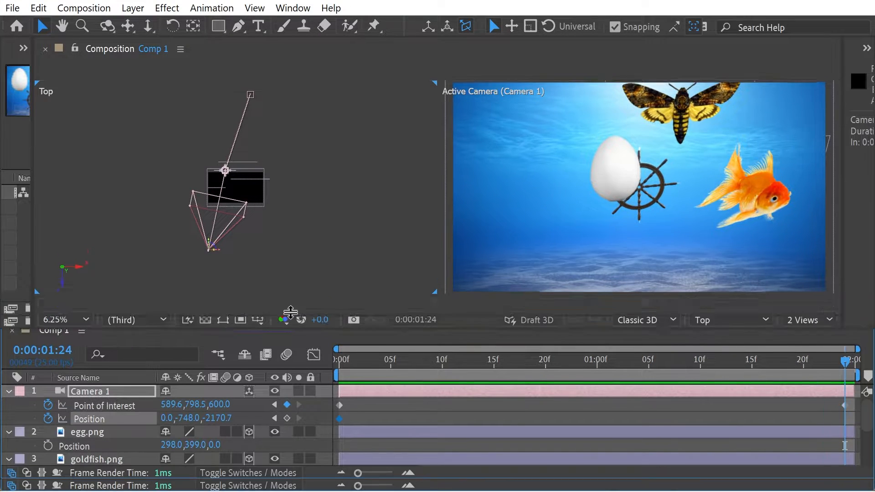
Step: In the Right view at 12.5% magnification, move Camera 1 close to the ship wheel, to about 0, 756, -531, at 0:00:01:24
drag(289, 314, 291, 310)
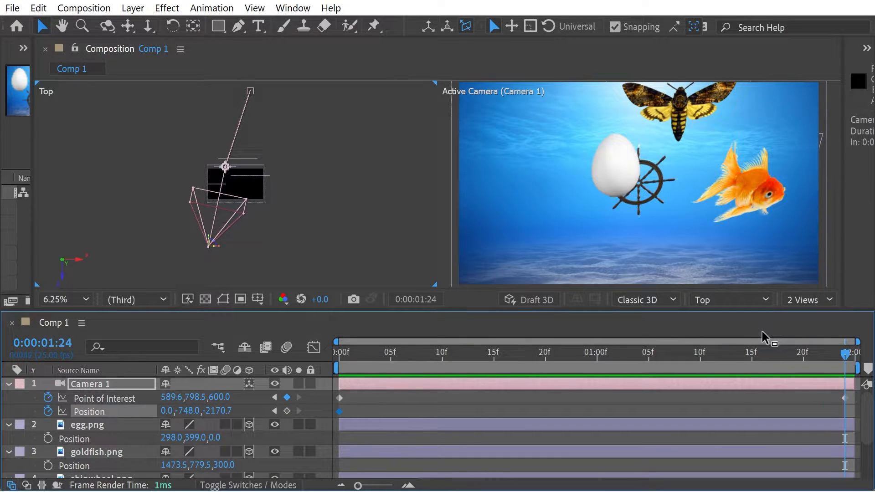
key(Escape)
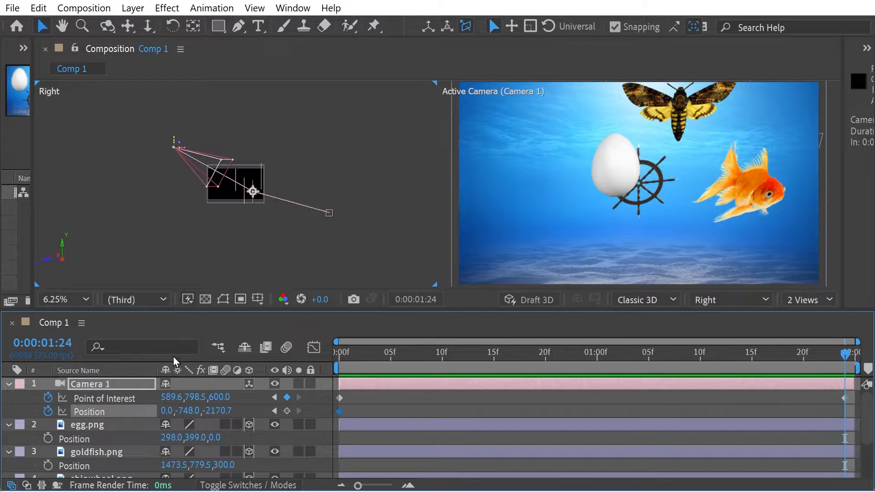
click(76, 302)
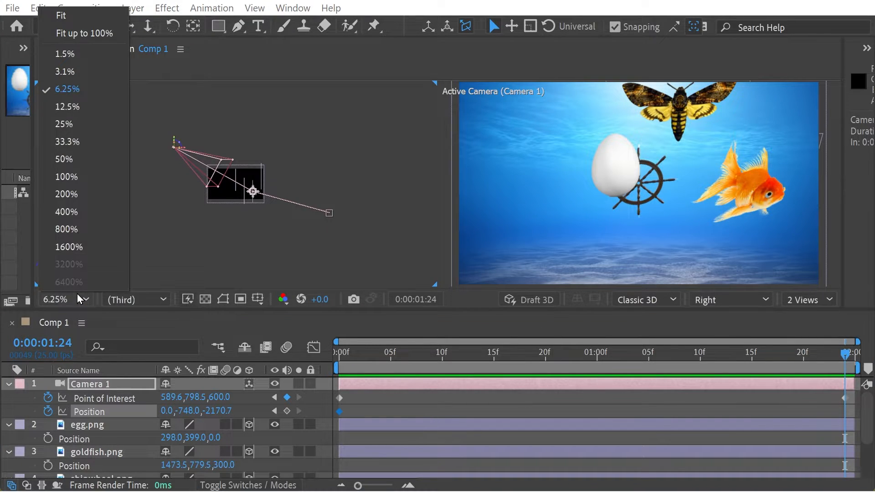
click(64, 111)
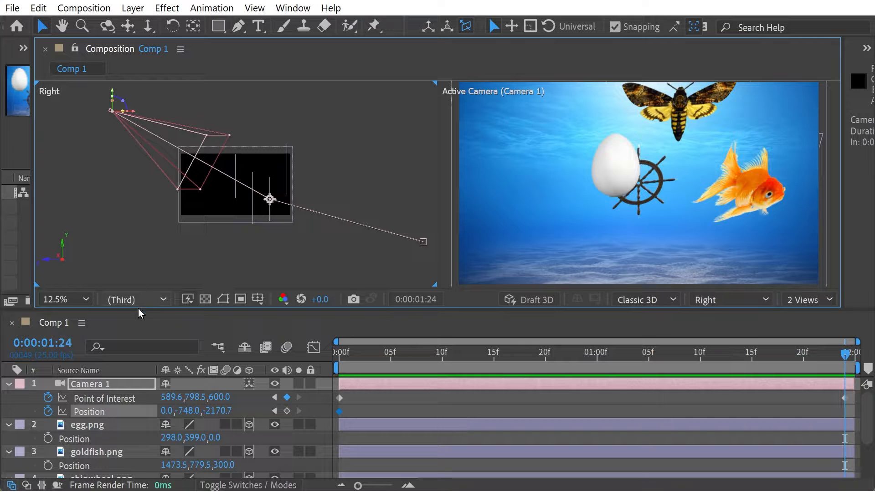
click(106, 139)
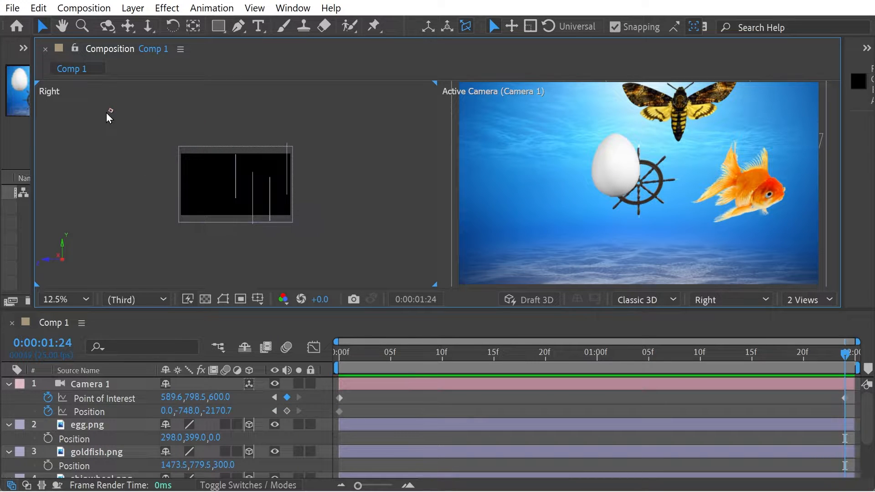
drag(110, 111, 197, 213)
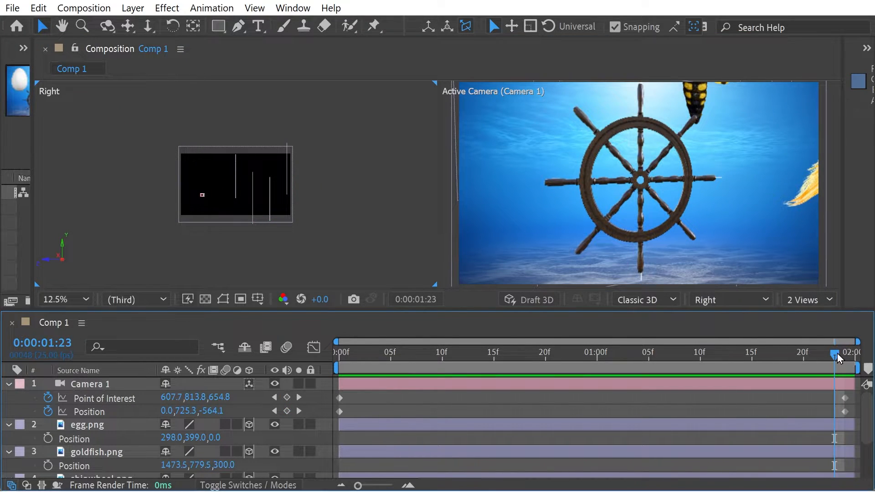
Step: Apply easing to Camera 1's Position keyframe at 0:00:01:24
right_click(843, 411)
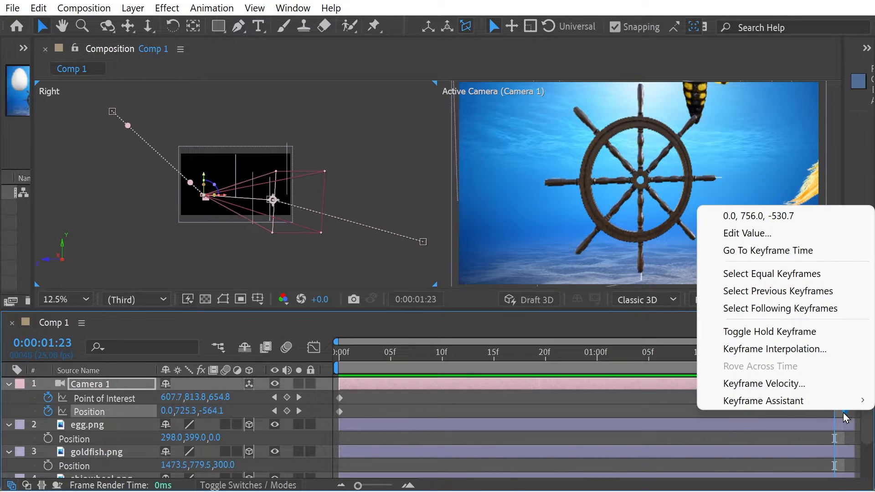
key(Escape)
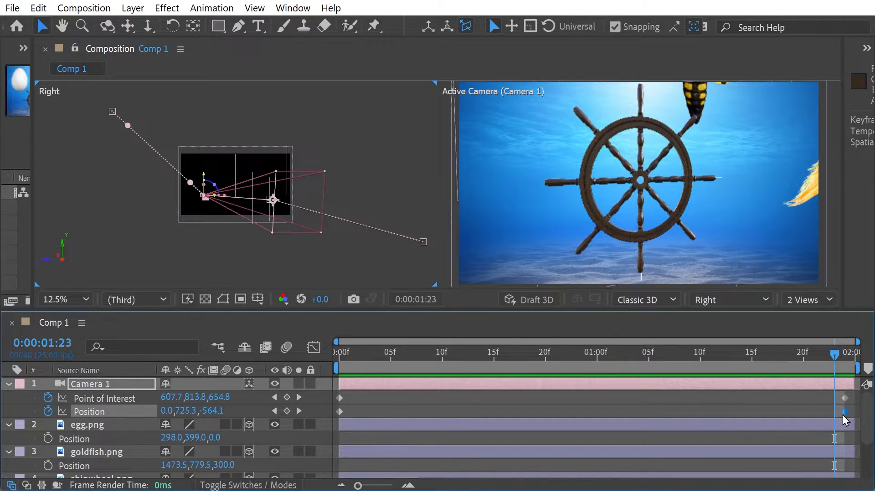
mouse_move(843, 416)
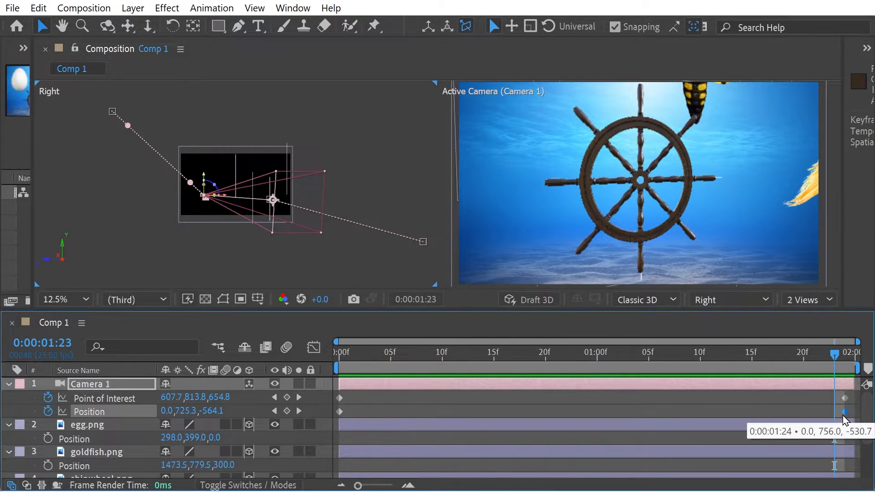
Step: Play the camera animation from the first frame, and return the current time to 0:00:01:24
click(741, 357)
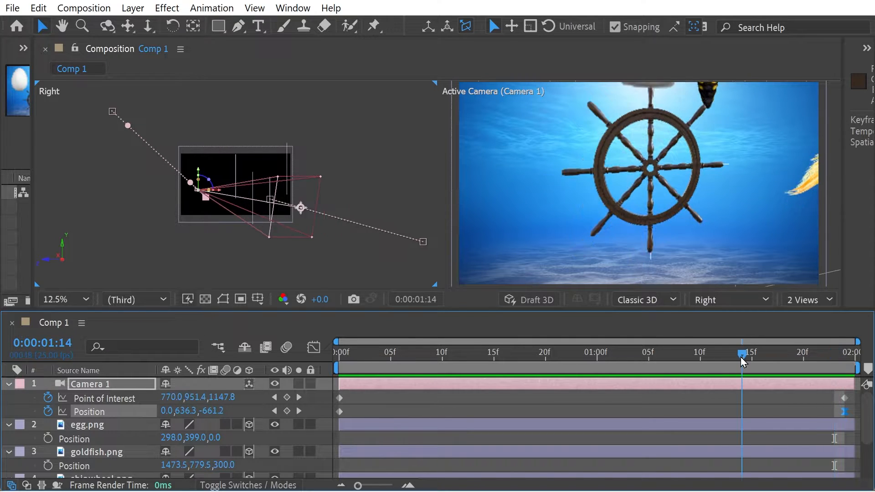
drag(742, 362, 310, 359)
key(space)
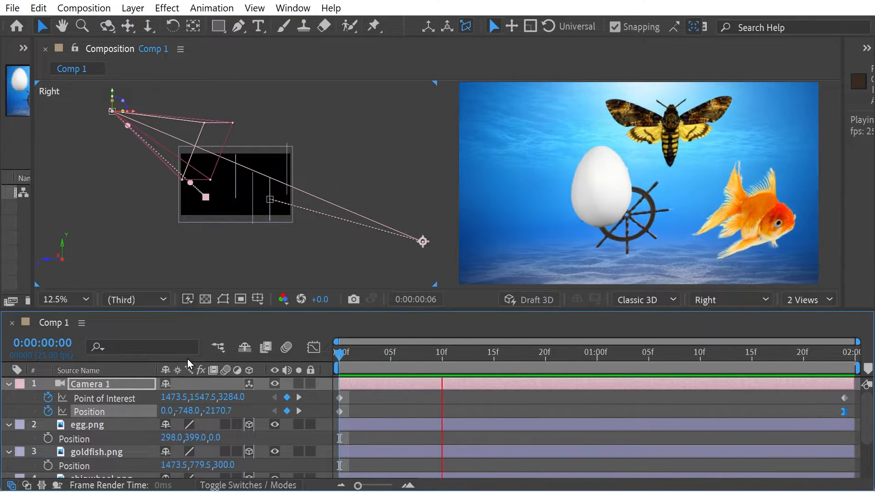
click(822, 356)
drag(821, 355, 850, 356)
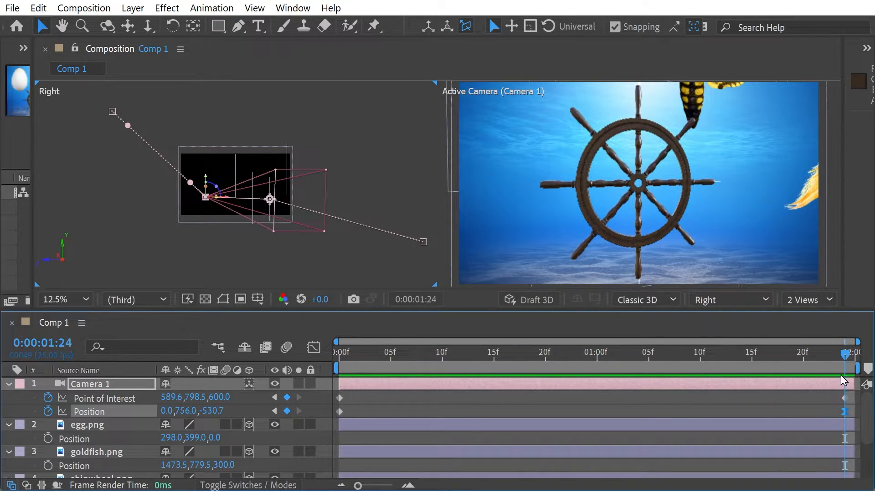
Step: Preview the animation, and apply easing to Camera 1's Point of Interest keyframe at 0:00:01:24
click(842, 398)
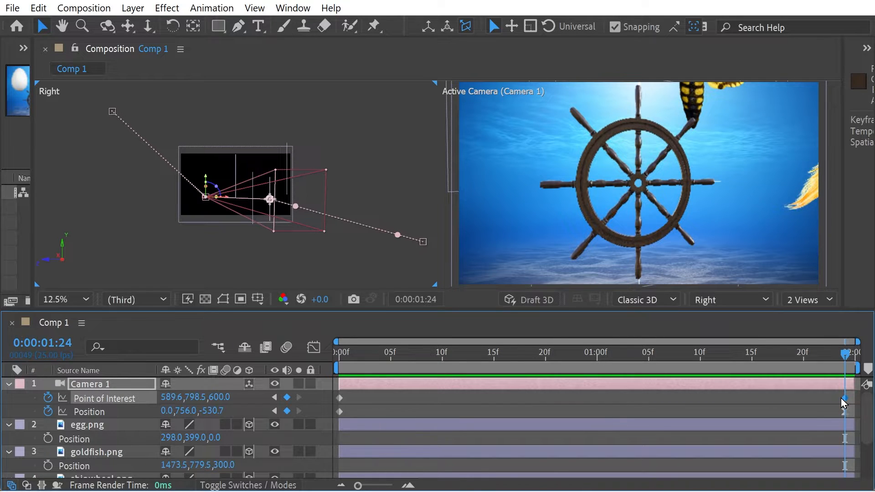
drag(827, 355, 708, 353)
key(space)
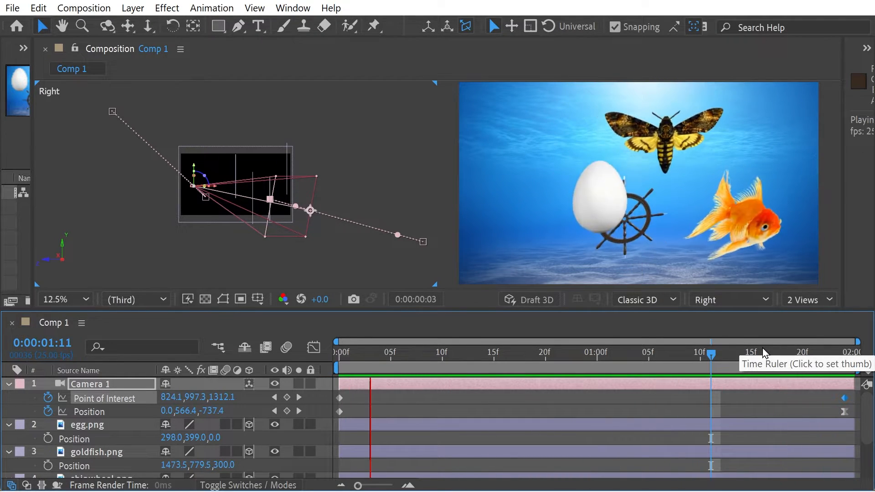
click(813, 354)
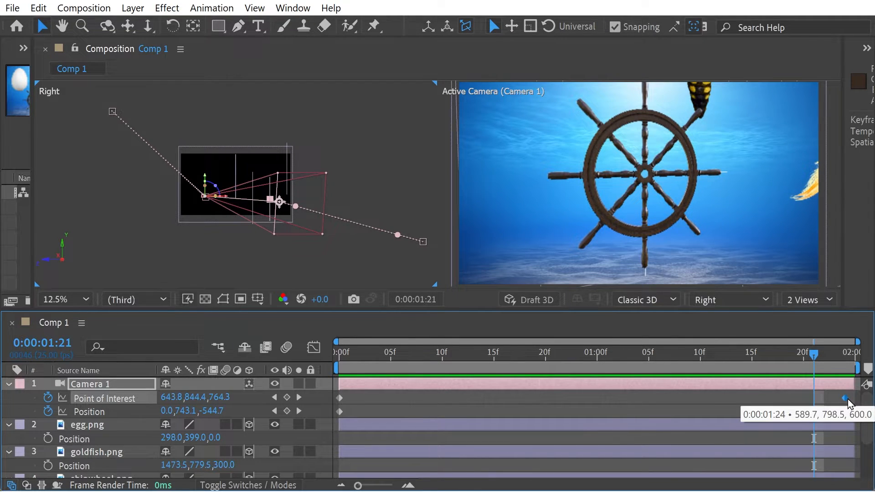
key(F9)
Step: Play the eased camera animation from the first frame, and set the current time to 0:00:00:10
drag(786, 355, 94, 351)
key(space)
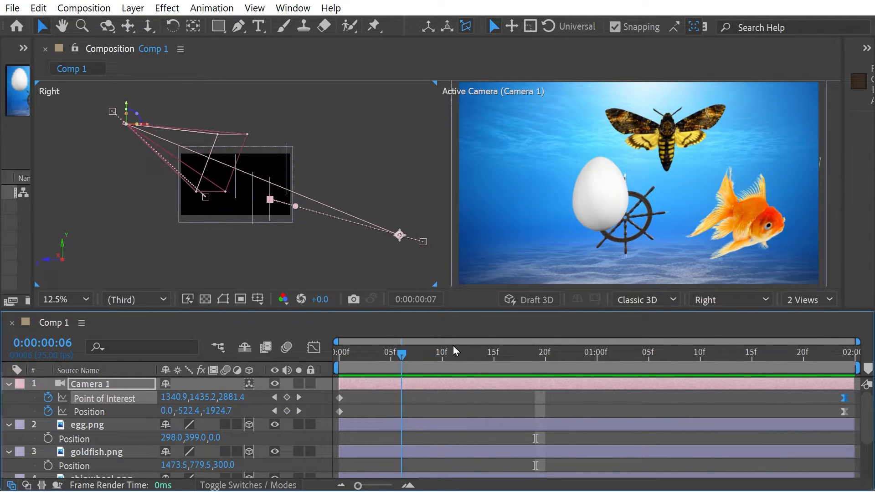
mouse_move(453, 345)
mouse_down()
mouse_move(698, 376)
mouse_move(761, 402)
mouse_move(704, 381)
mouse_move(553, 352)
mouse_move(458, 359)
mouse_move(493, 350)
mouse_move(611, 365)
mouse_move(444, 357)
mouse_up()
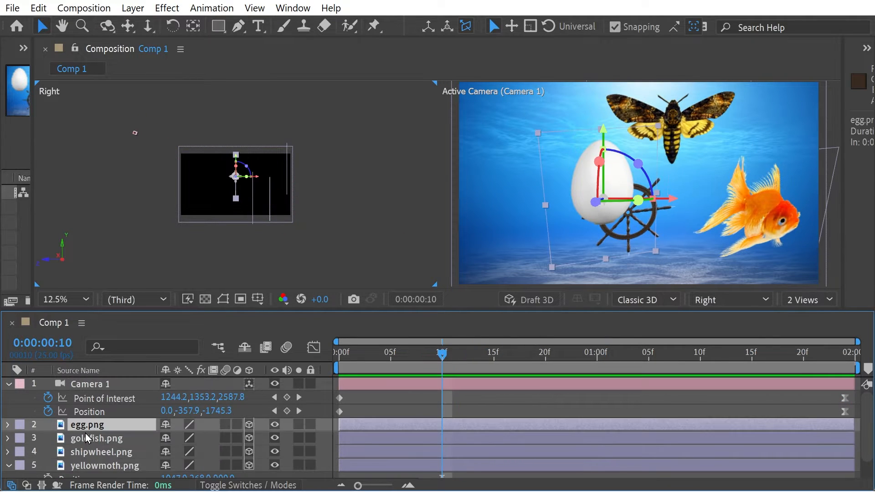
Step: Set the auto-orientation of the egg.png, goldfish.png and yellowmoth.png layers to Orient Towards Camera
ctrl+click(86, 436)
ctrl+click(98, 469)
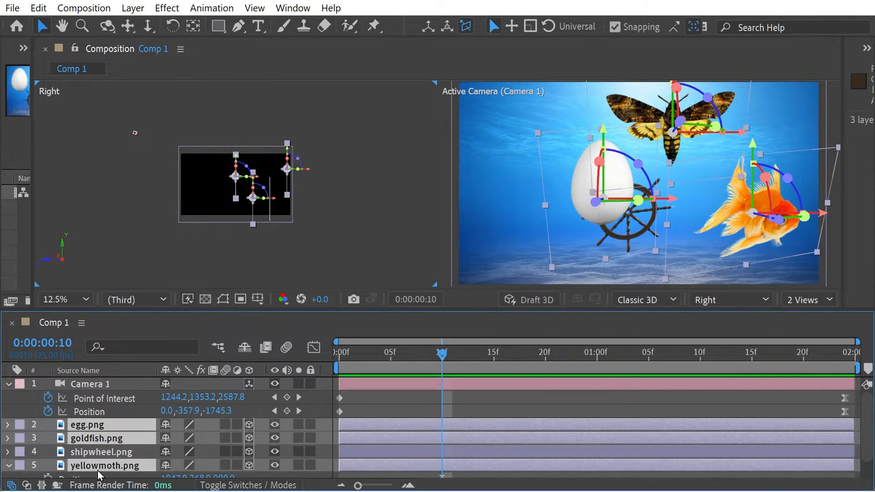
click(133, 8)
mouse_move(168, 179)
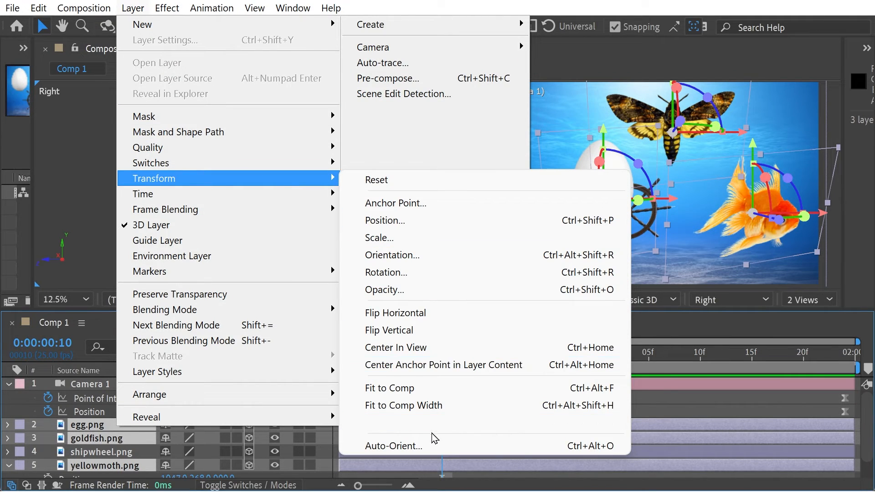
click(431, 440)
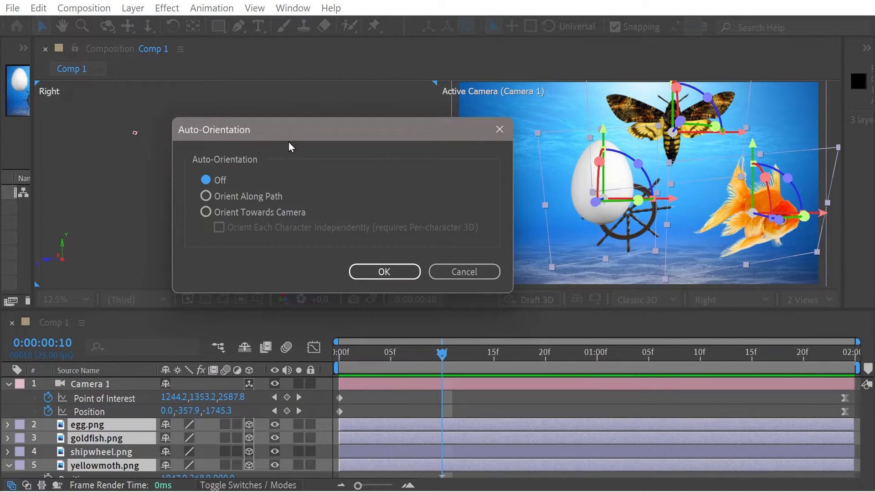
click(206, 213)
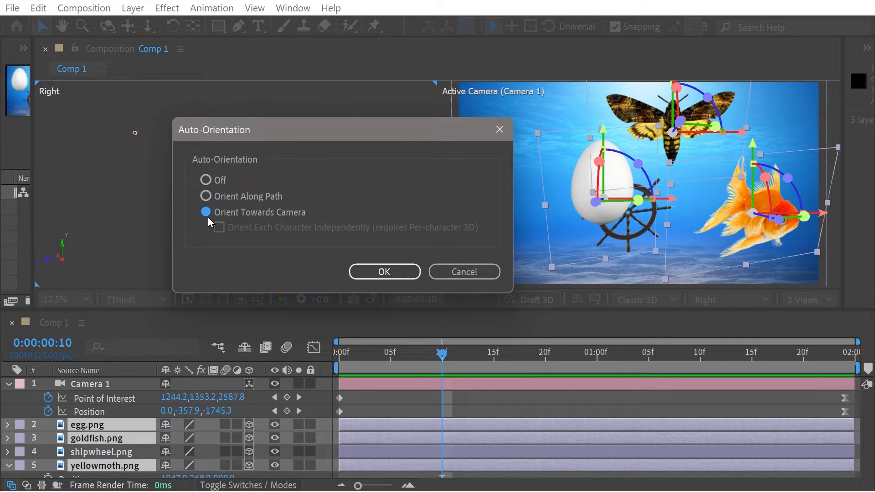
click(385, 272)
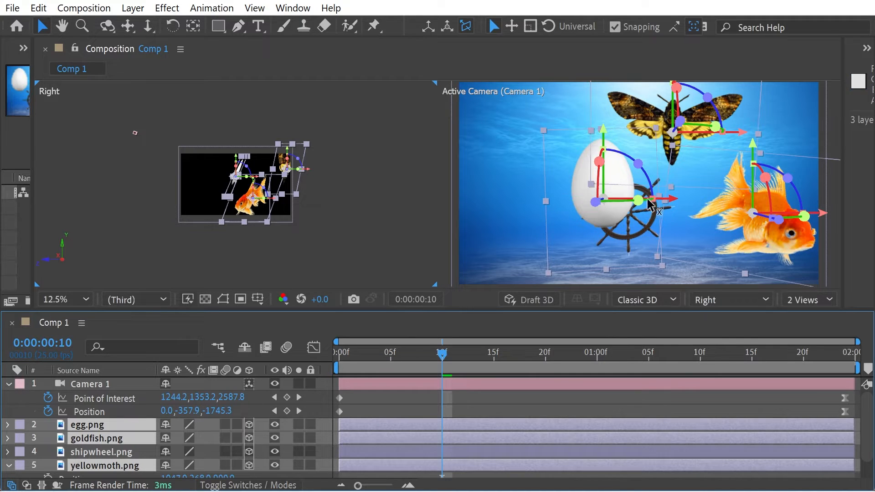
Step: Try bending Camera 1's Position path downward in the Right view with the last keyframe's handle, previewing the animation before and after
key(space)
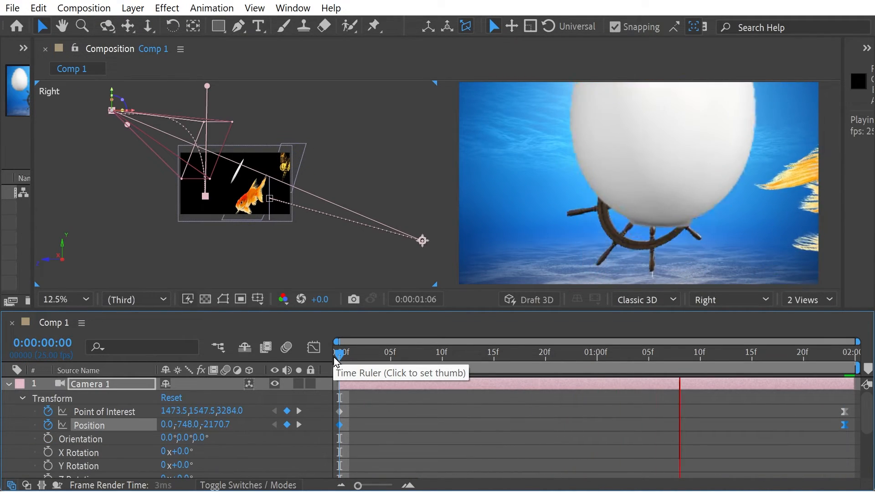
click(391, 365)
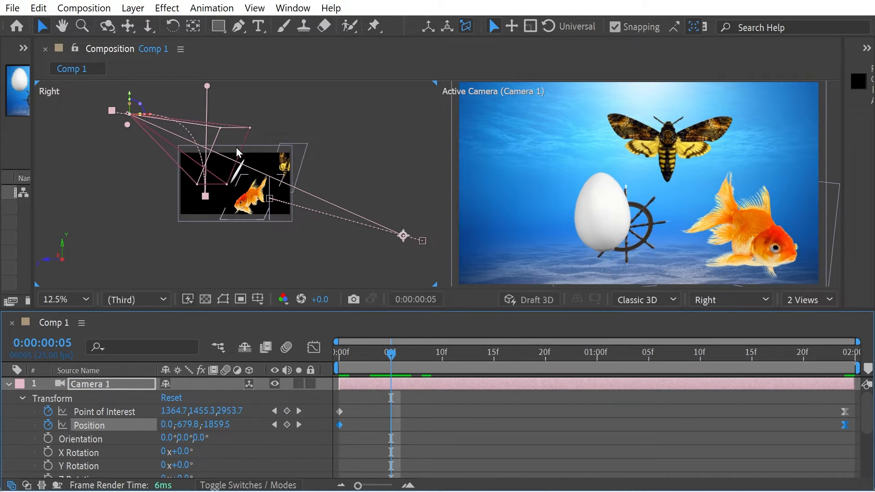
drag(206, 86, 86, 203)
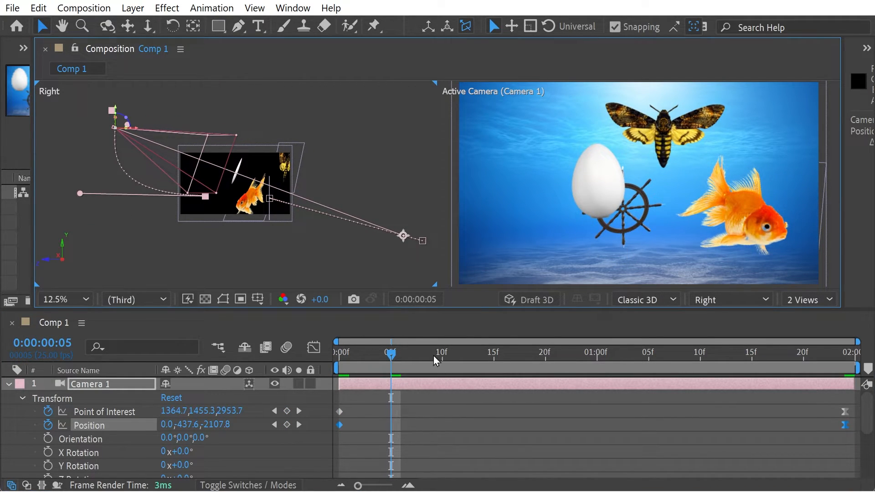
key(space)
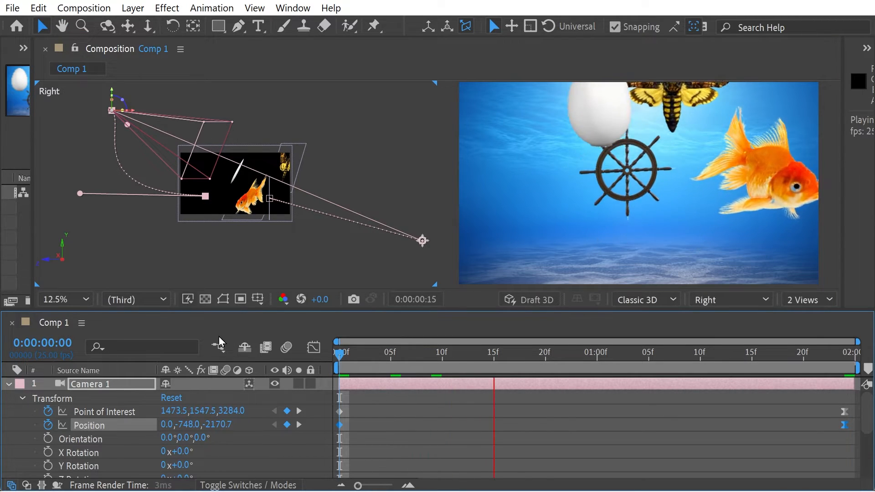
key(space)
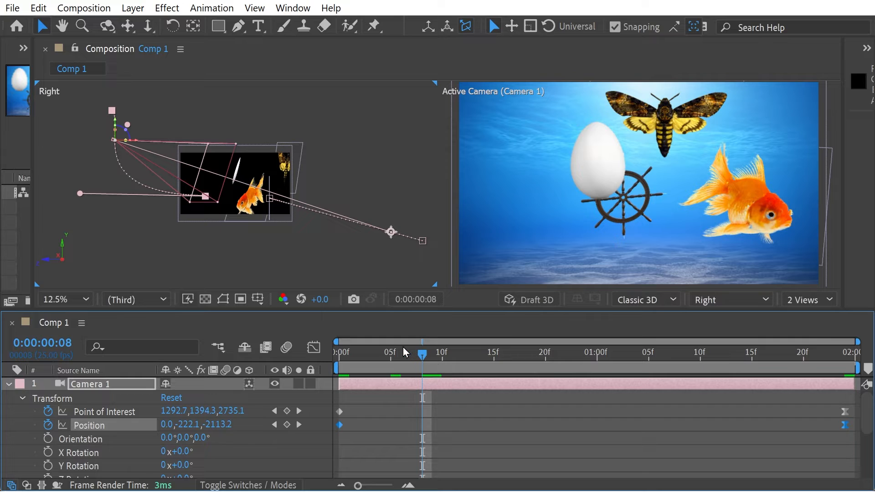
Step: Bend Camera 1's Position path upward by placing the last keyframe's handle straight above it, and review the animation up to 0:00:00:20
drag(80, 193, 204, 98)
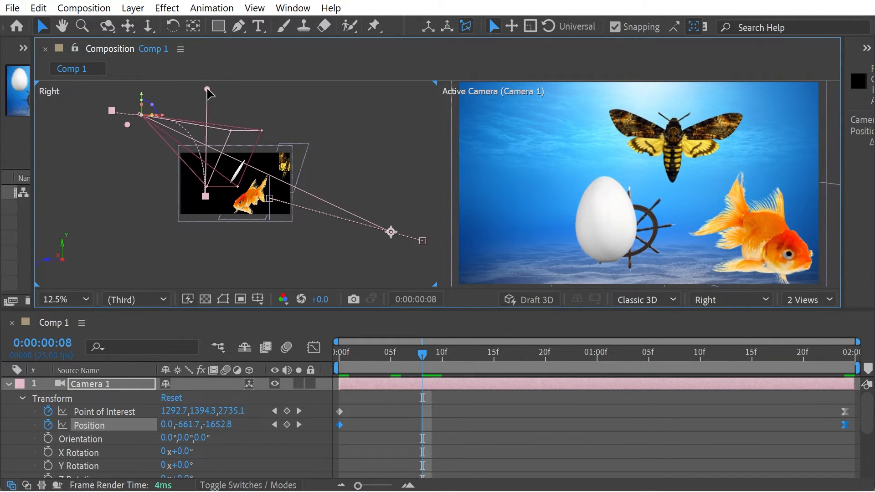
key(space)
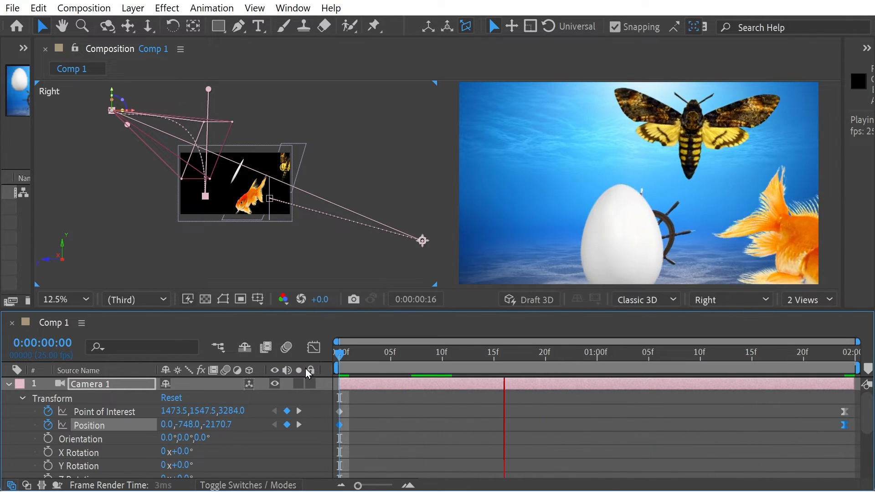
click(447, 354)
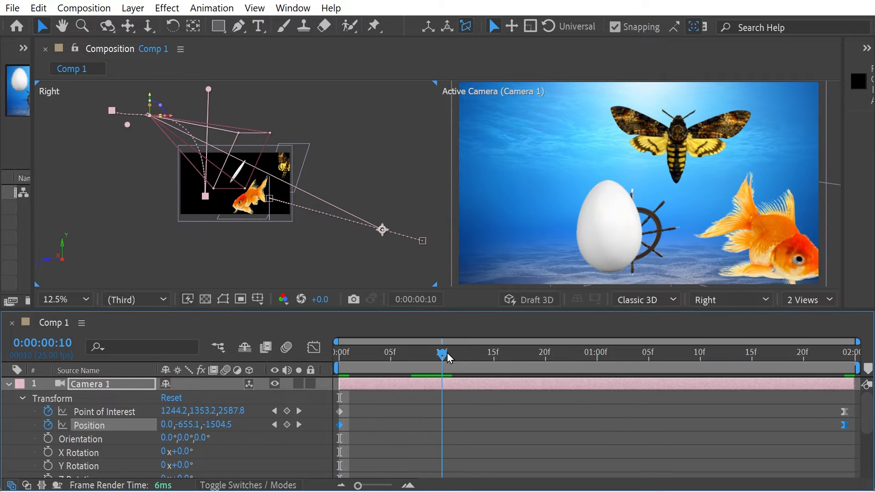
drag(447, 359, 545, 355)
Step: Curve Camera 1's Point of Interest path downward with the first keyframe's handle, and play the animation from the first frame
click(92, 412)
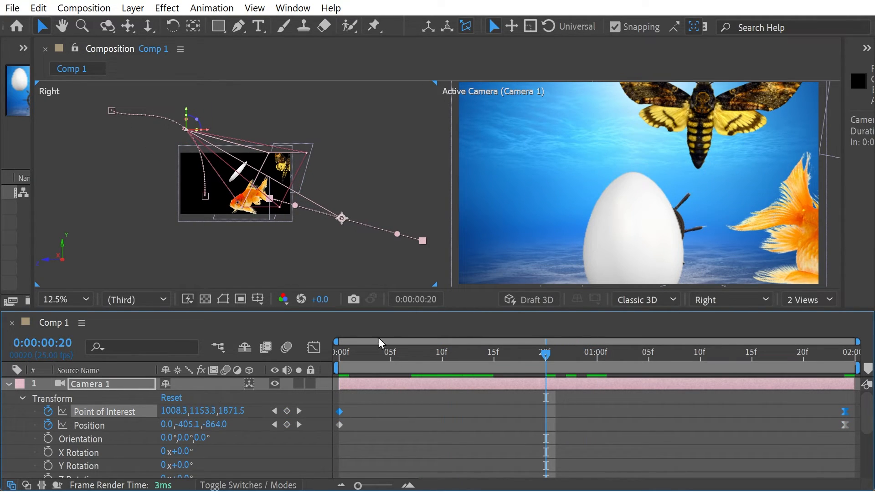
key(space)
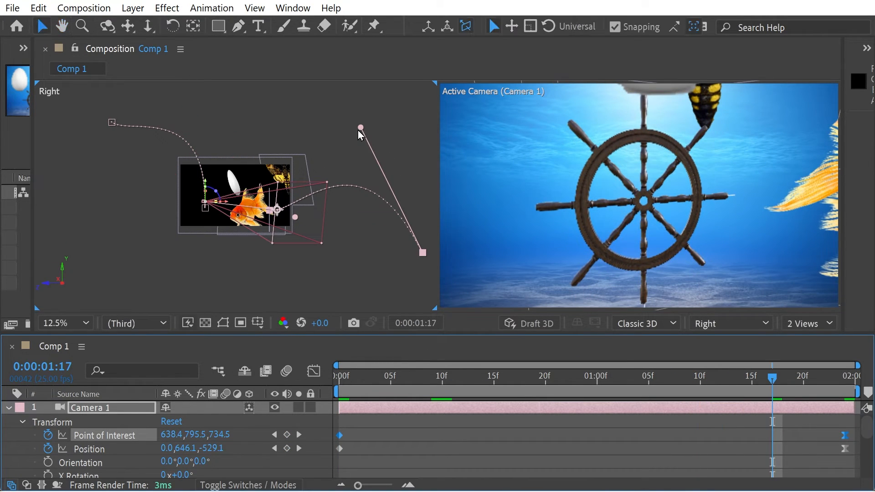
drag(362, 127, 282, 310)
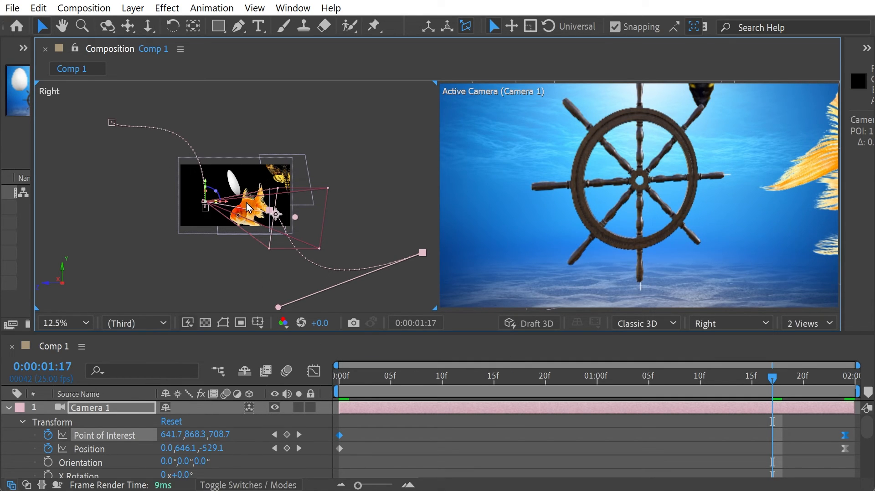
drag(407, 379, 253, 362)
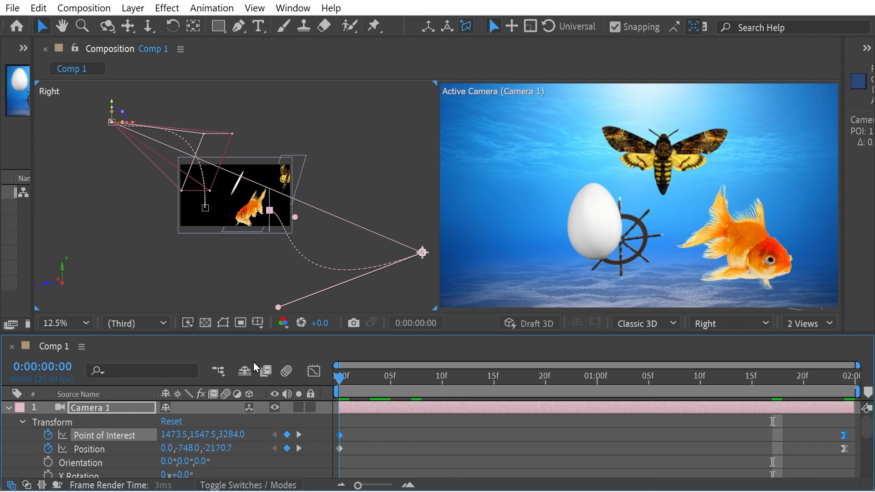
key(space)
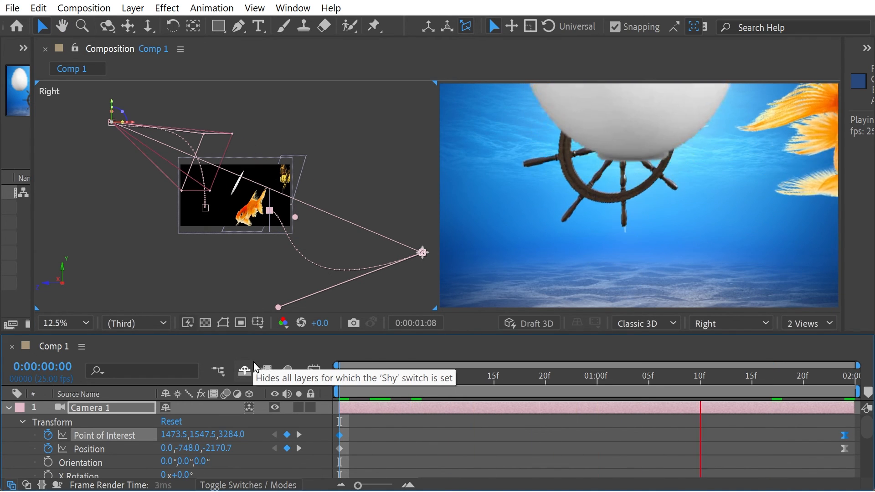